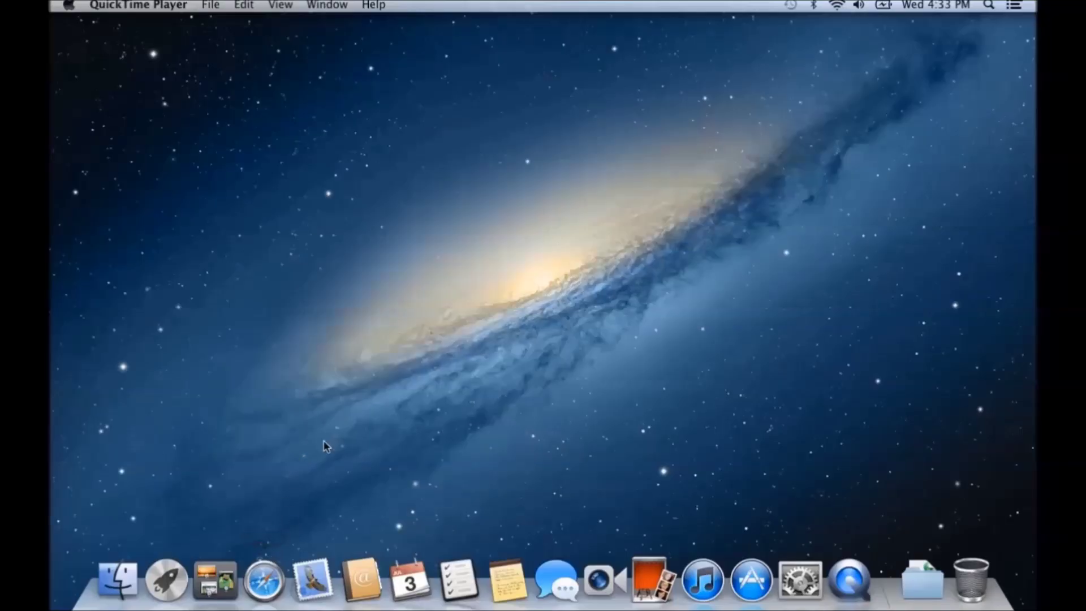
Launch Safari and search Google for '123my it'
{"action": "left_click", "coordinate": [272, 574]}
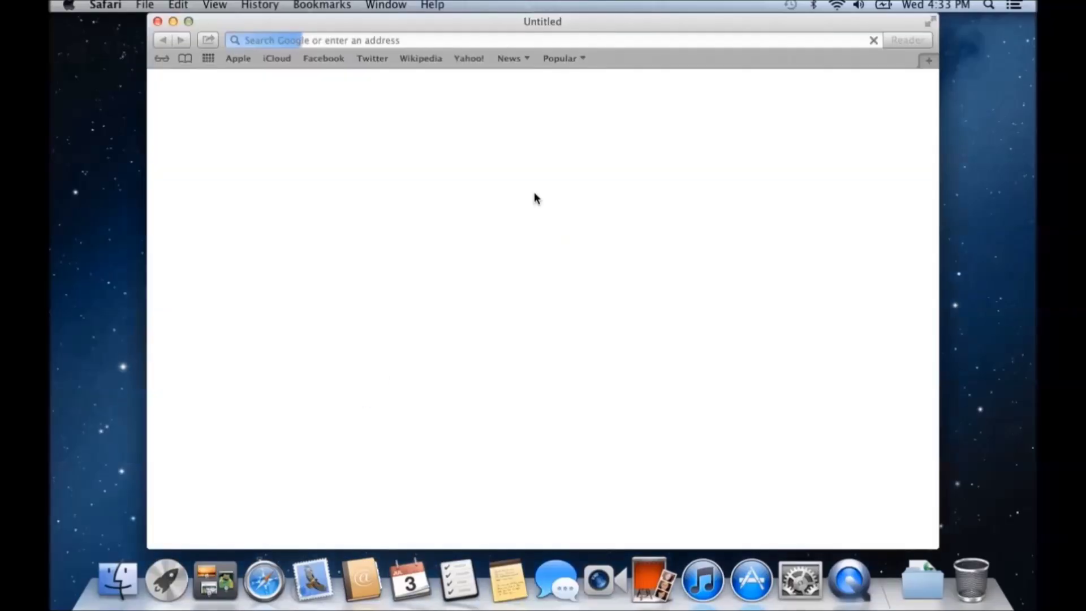
{"action": "left_click", "coordinate": [420, 318]}
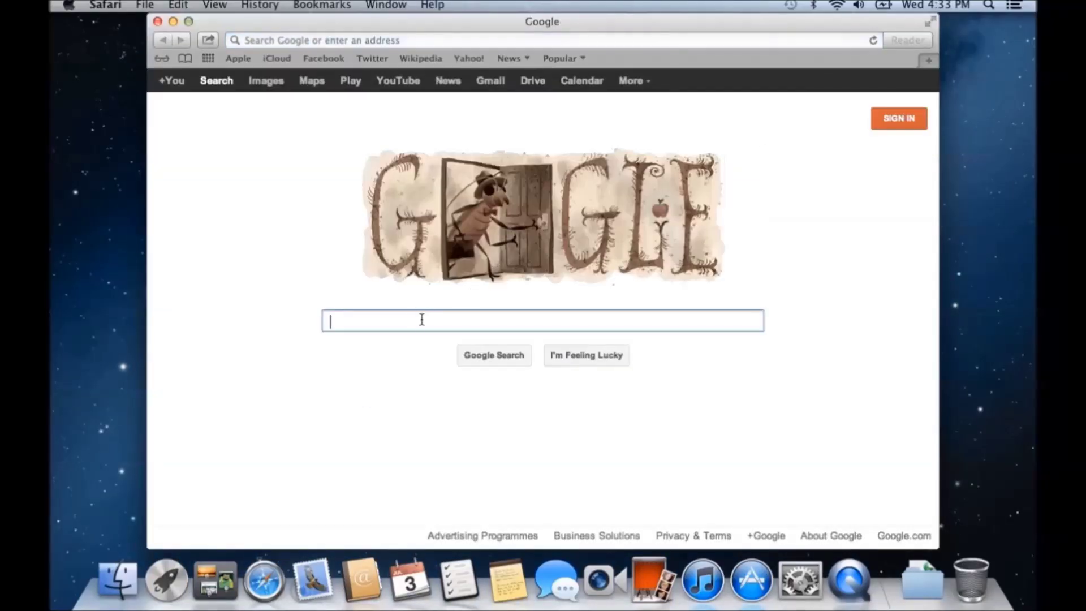
{"action": "type", "text": "123mt"}
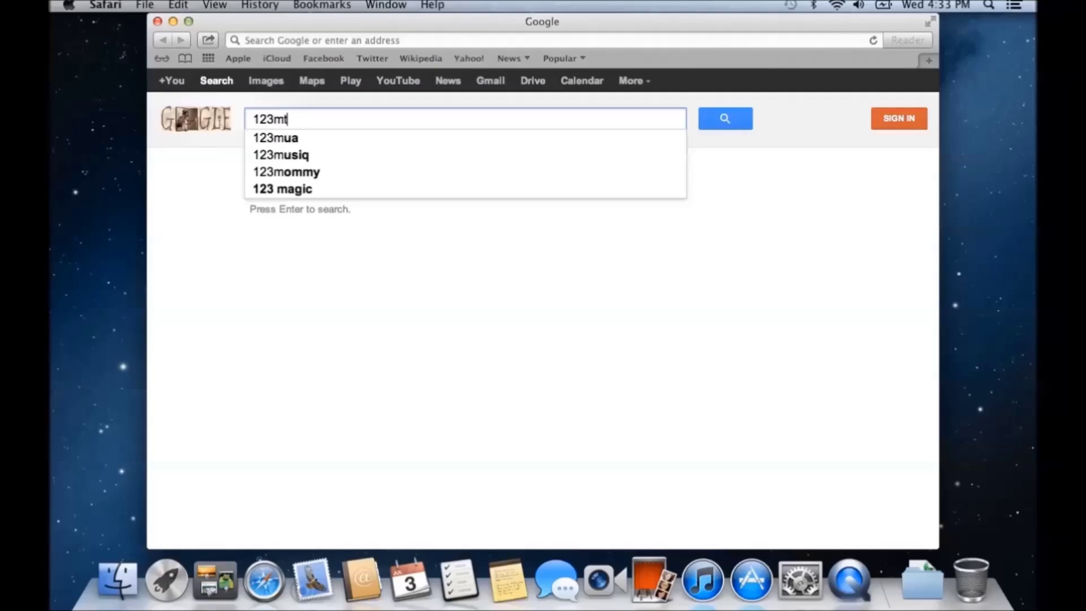
{"action": "key", "text": "BackSpace"}
{"action": "type", "text": "y"}
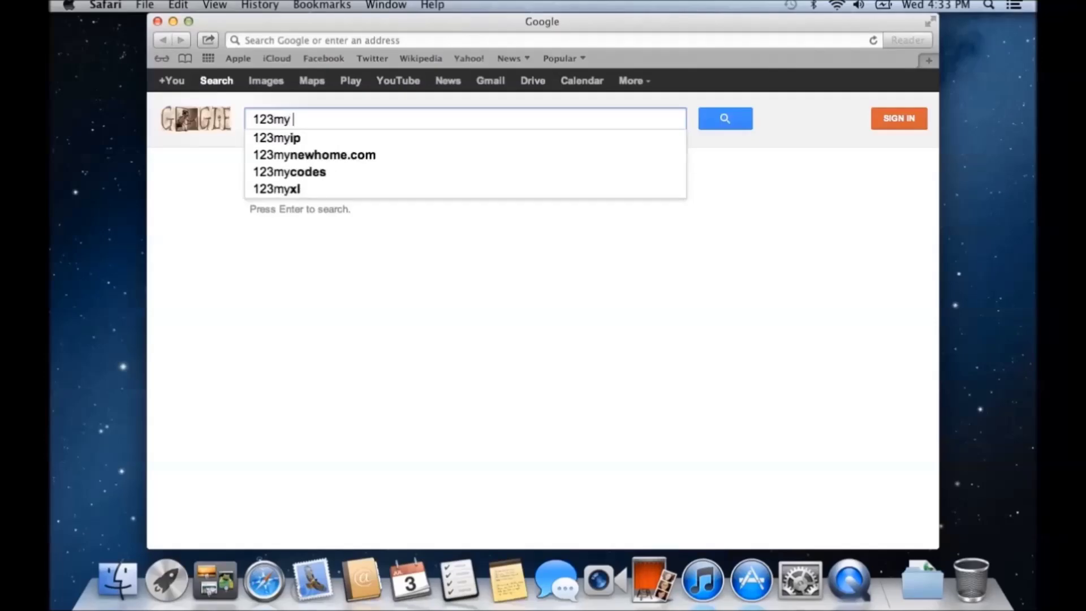
{"action": "type", "text": " it"}
{"action": "key", "text": "Return"}
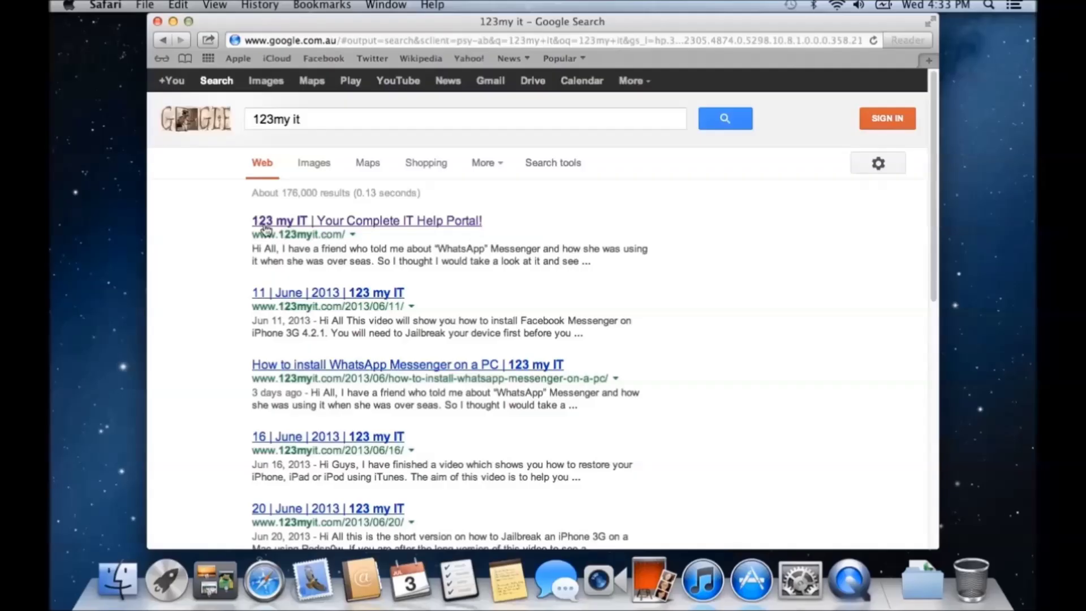
Go to the 123 my IT Downloads page and download the Viber for Mac installer
{"action": "left_click", "coordinate": [423, 221]}
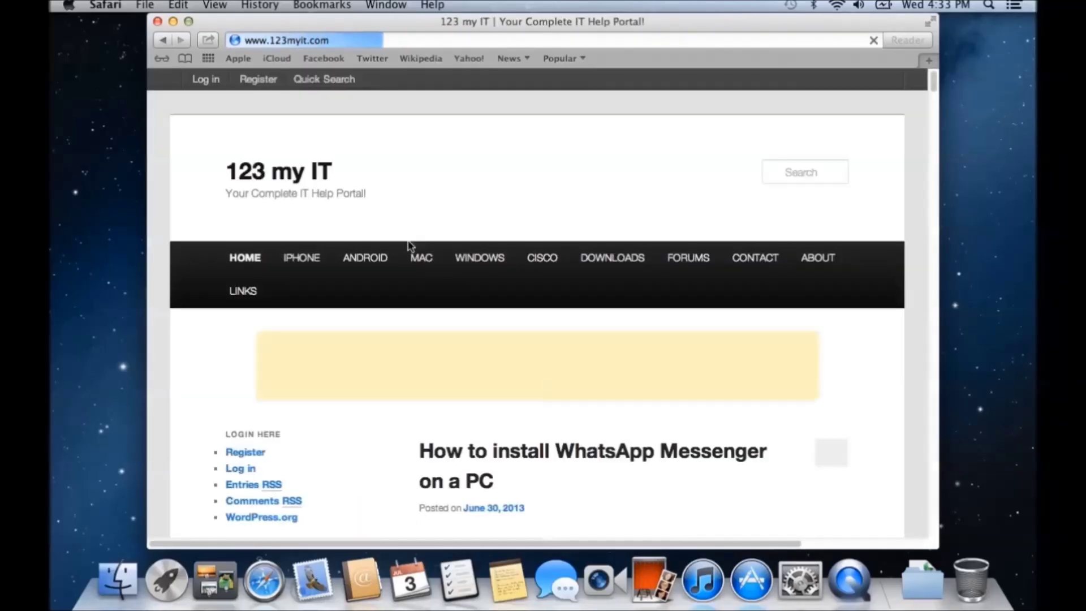
{"action": "left_click", "coordinate": [604, 262]}
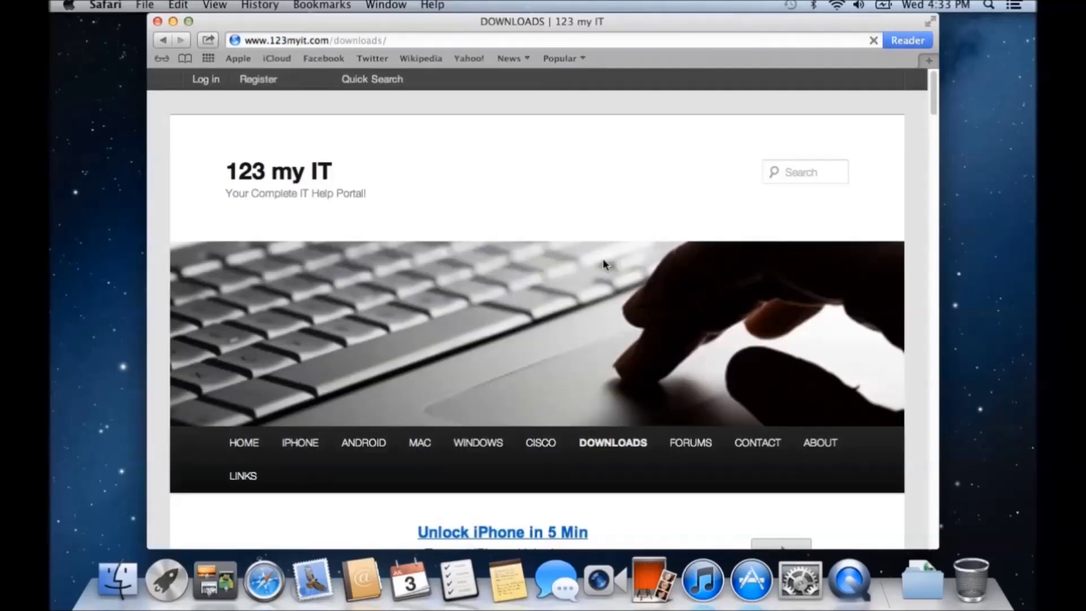
{"action": "scroll", "coordinate": [603, 263], "scroll_direction": "down", "scroll_amount": 5}
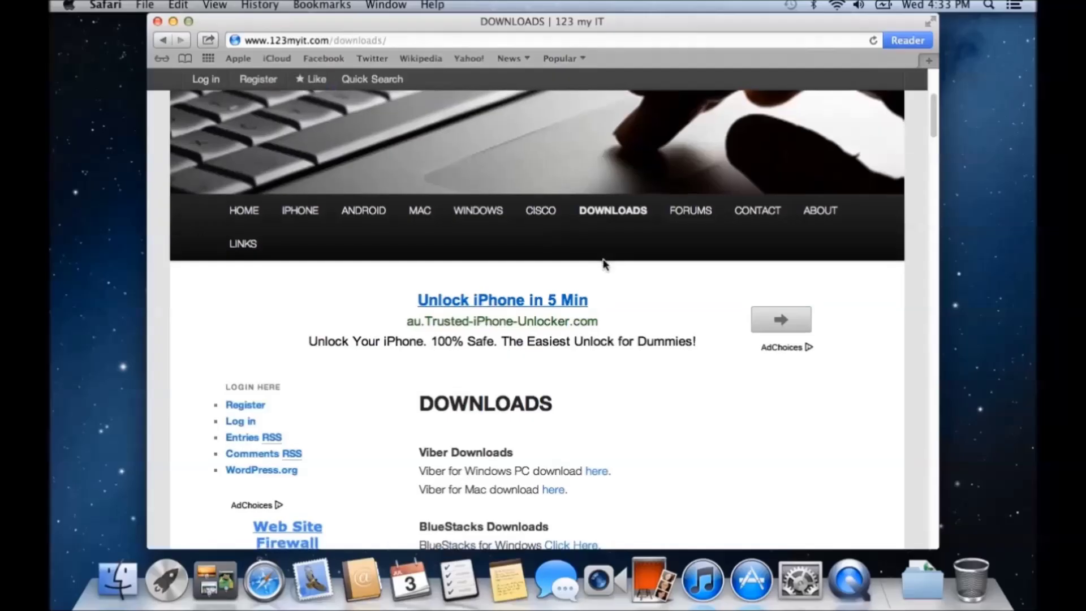
{"action": "scroll", "coordinate": [602, 264], "scroll_direction": "down", "scroll_amount": 3}
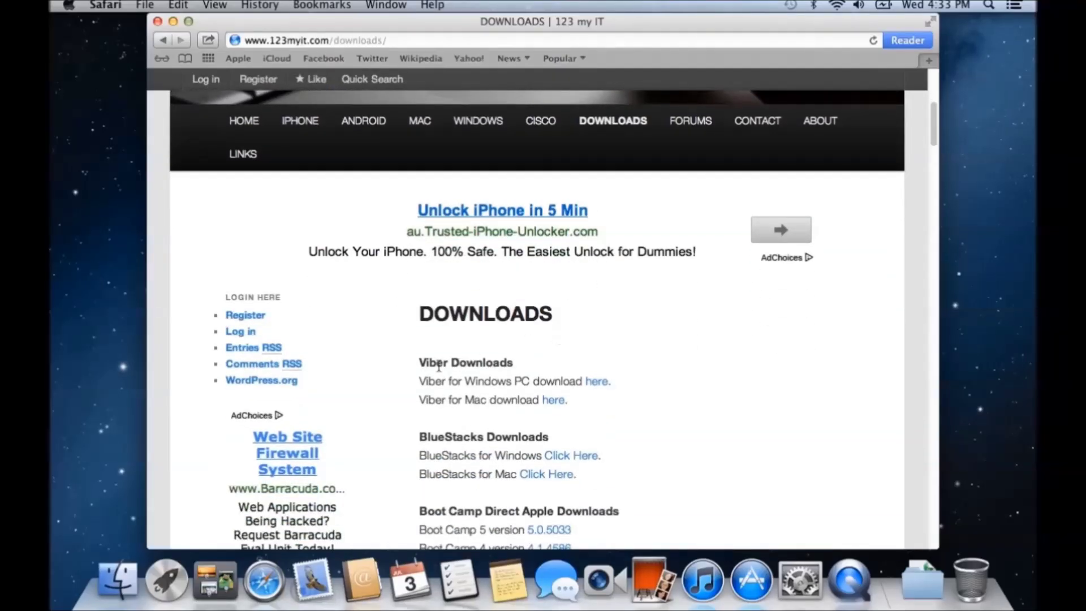
{"action": "left_click", "coordinate": [555, 401]}
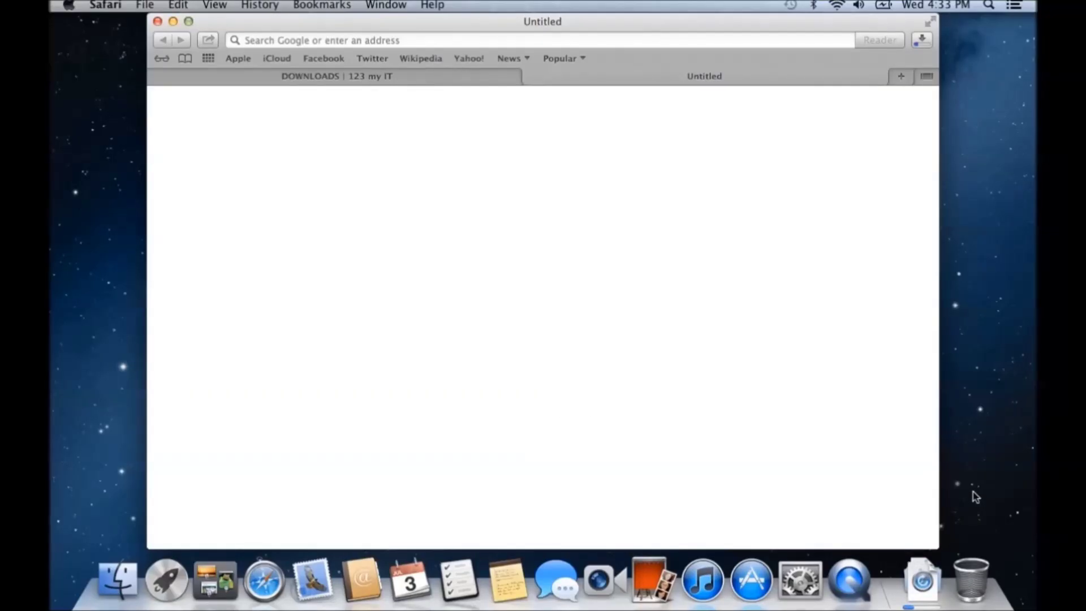
Open Viber.dmg from Safari's downloads list
{"action": "left_click", "coordinate": [922, 39]}
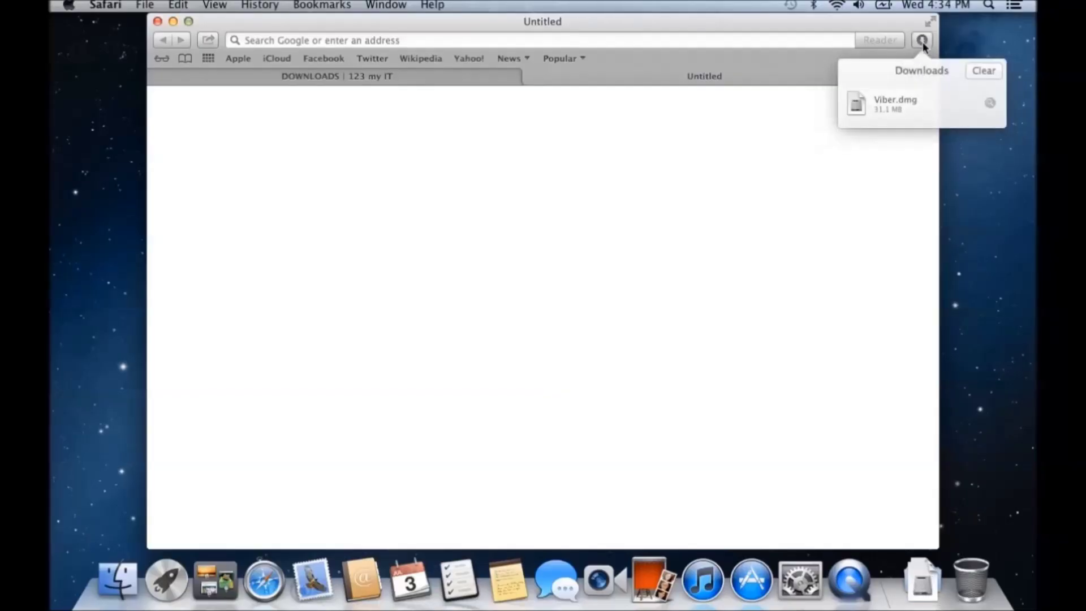
{"action": "left_click", "coordinate": [916, 105]}
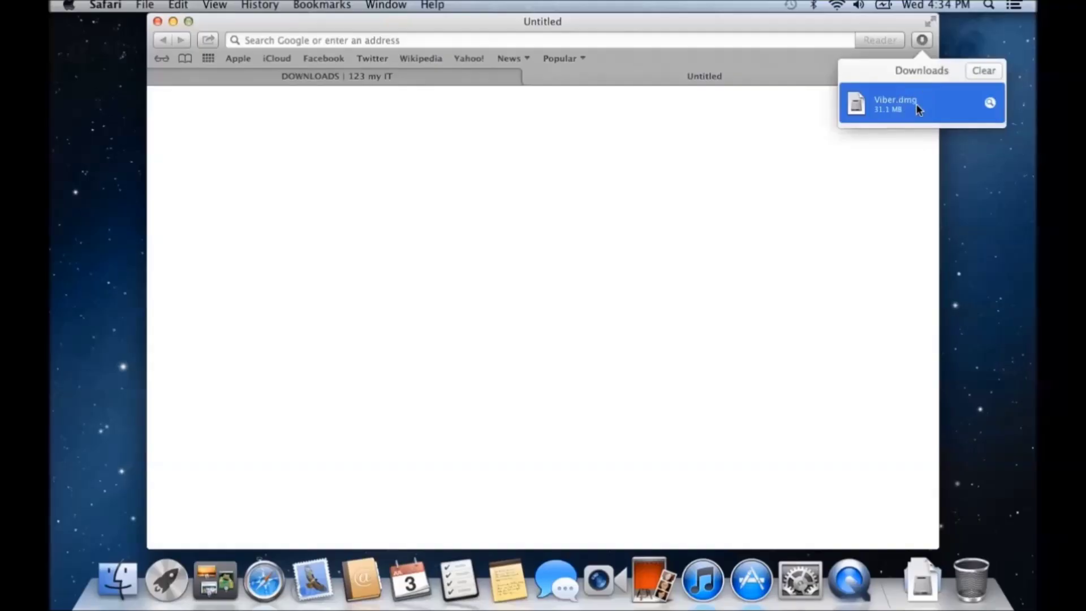
{"action": "double_click", "coordinate": [916, 105]}
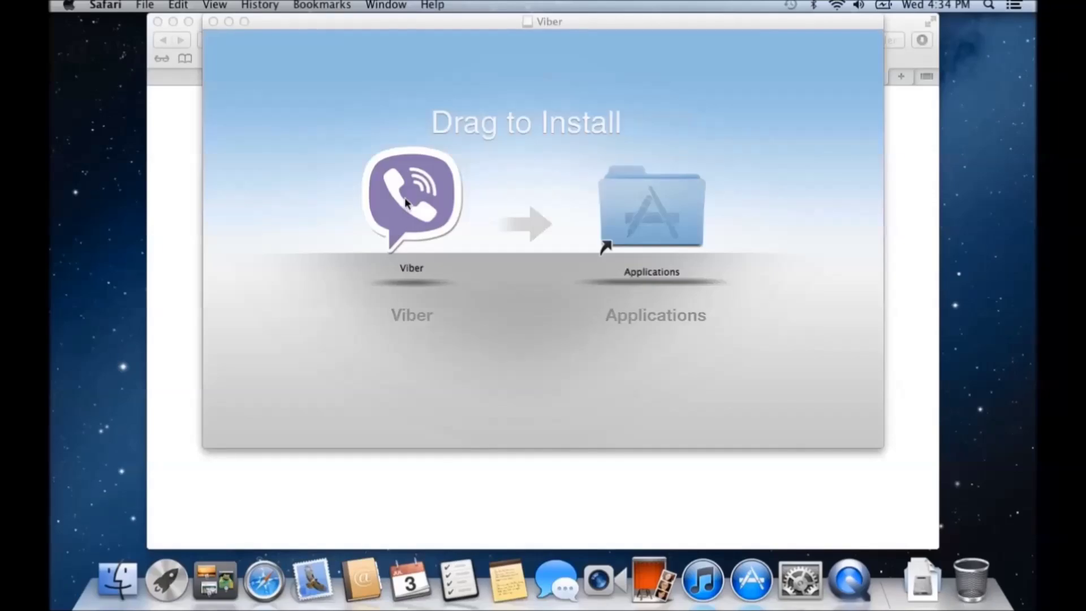
Copy Viber into Applications and open the Applications folder in Finder
{"action": "left_click_drag", "start_coordinate": [403, 206], "coordinate": [654, 214]}
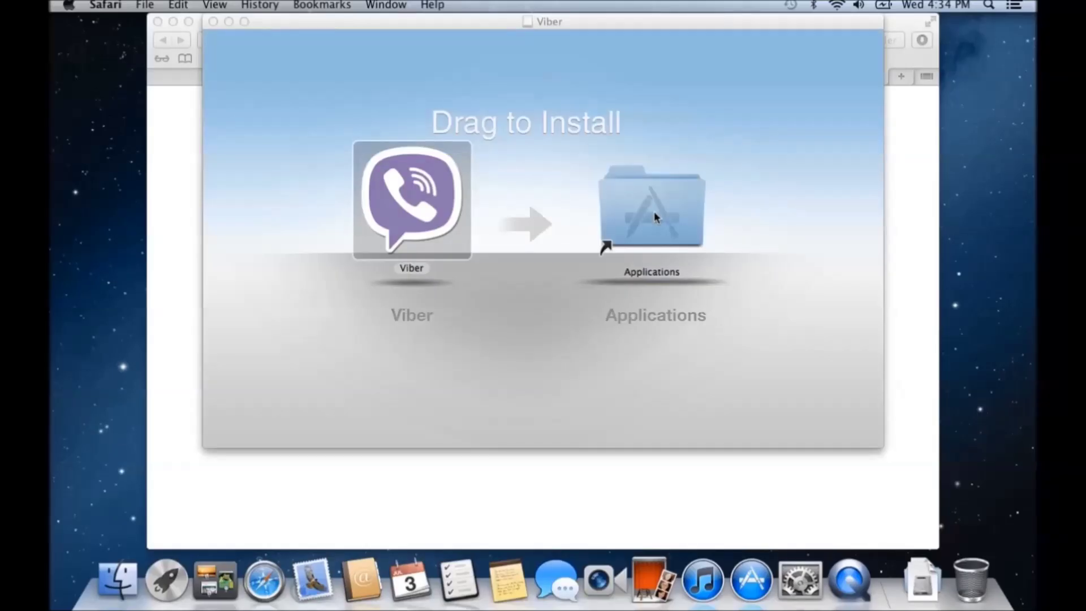
{"action": "left_click", "coordinate": [990, 204]}
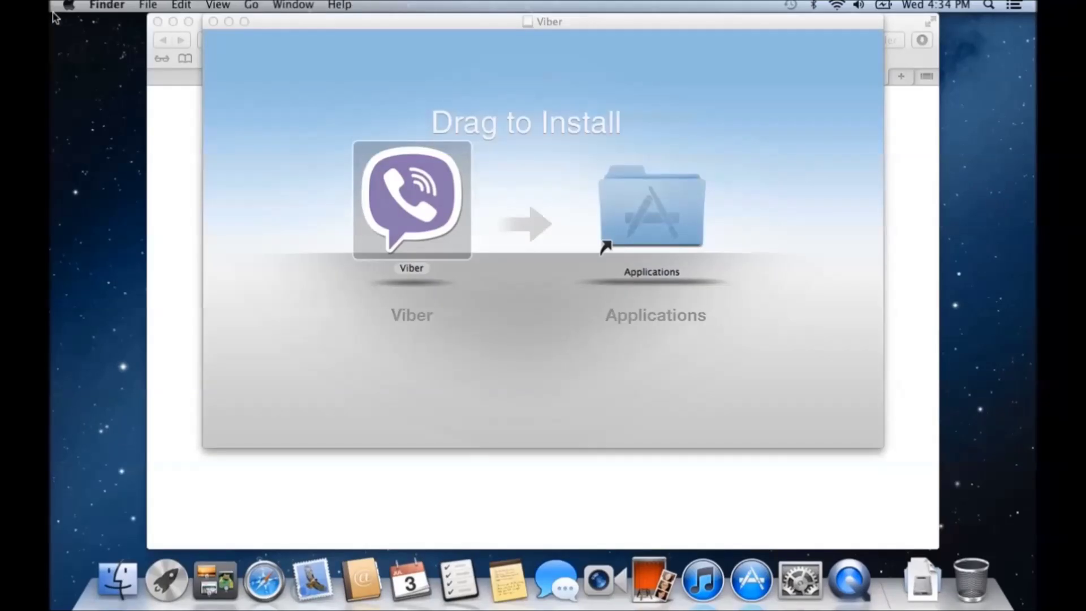
{"action": "left_click", "coordinate": [251, 6]}
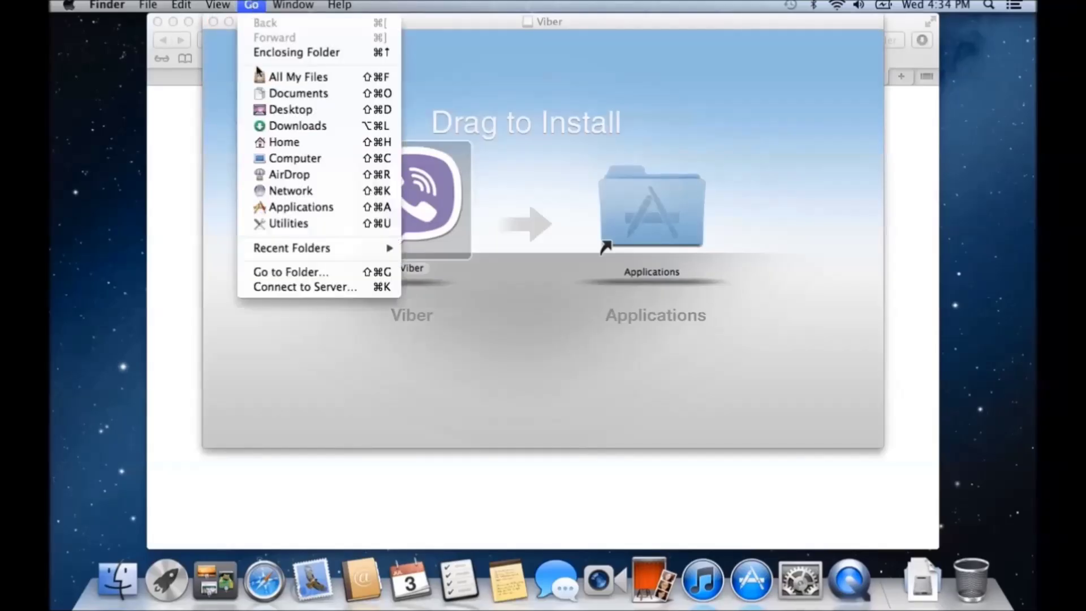
{"action": "left_click", "coordinate": [297, 210]}
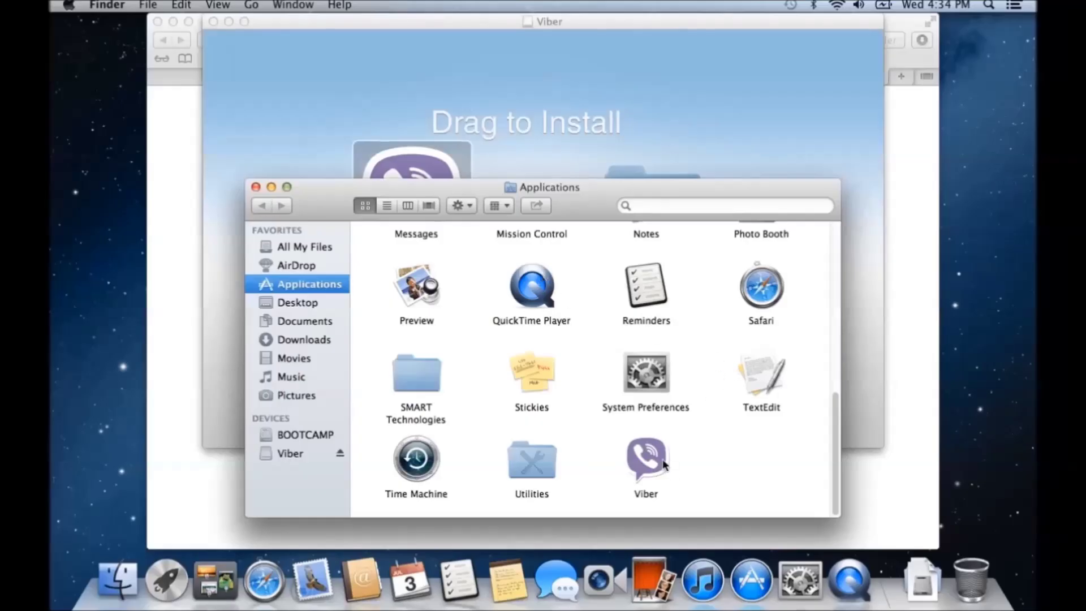
Add Viber from Applications to the Dock and launch it from there
{"action": "right_click", "coordinate": [655, 460]}
{"action": "left_click", "coordinate": [762, 573]}
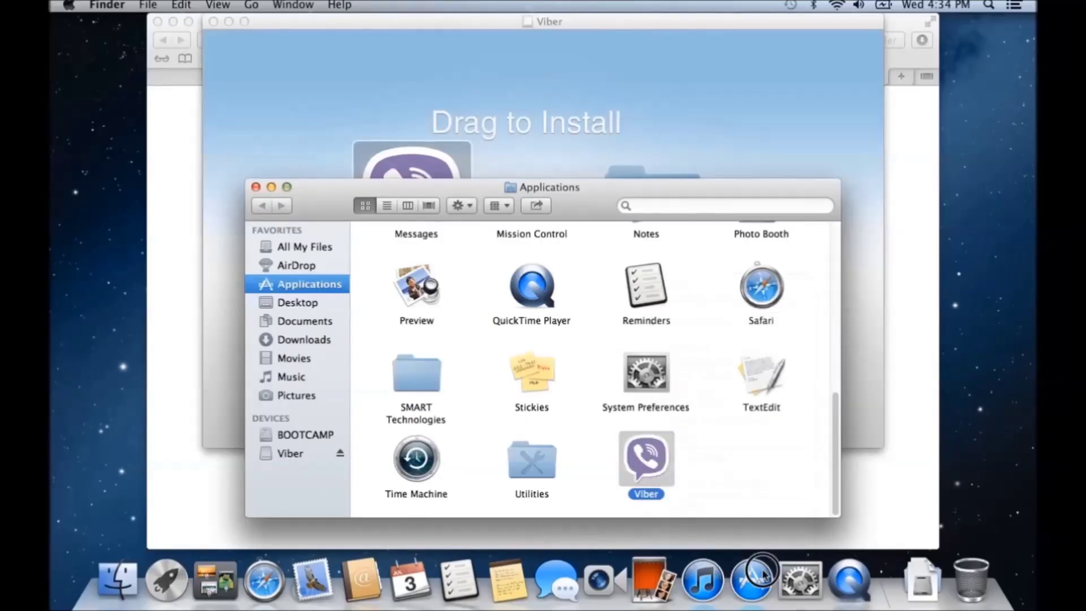
{"action": "left_click_drag", "start_coordinate": [647, 458], "coordinate": [732, 588]}
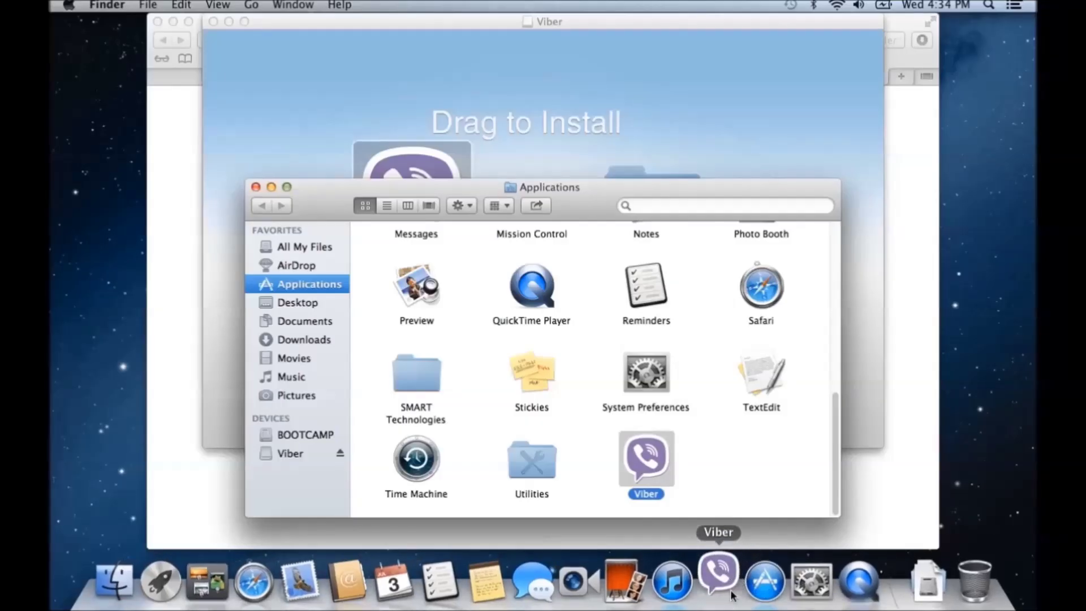
{"action": "left_click", "coordinate": [718, 576]}
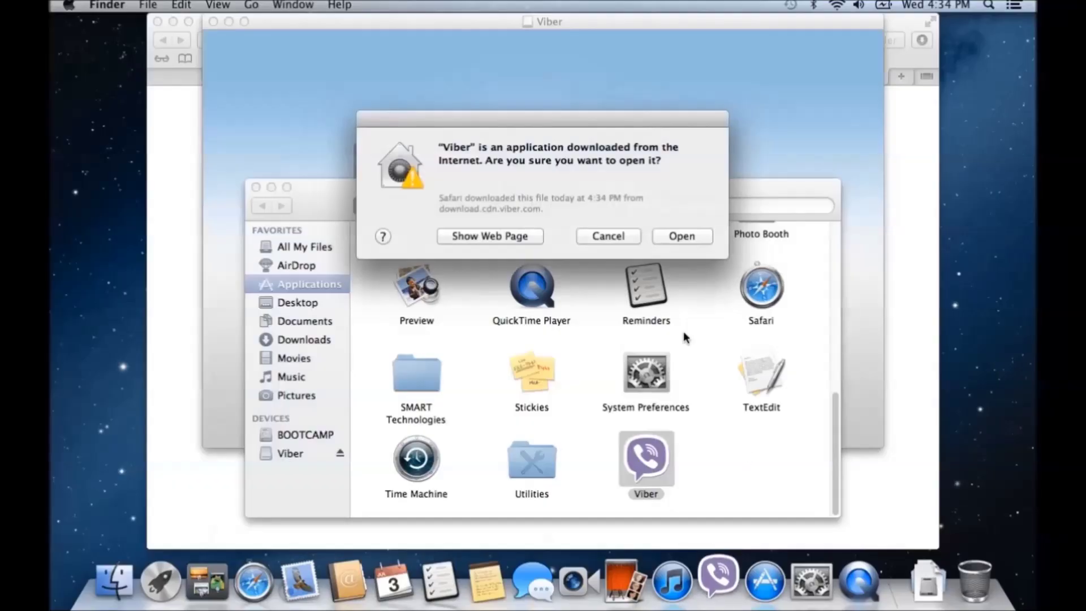
Confirm opening the downloaded Viber app in the security warning
{"action": "left_click", "coordinate": [678, 234]}
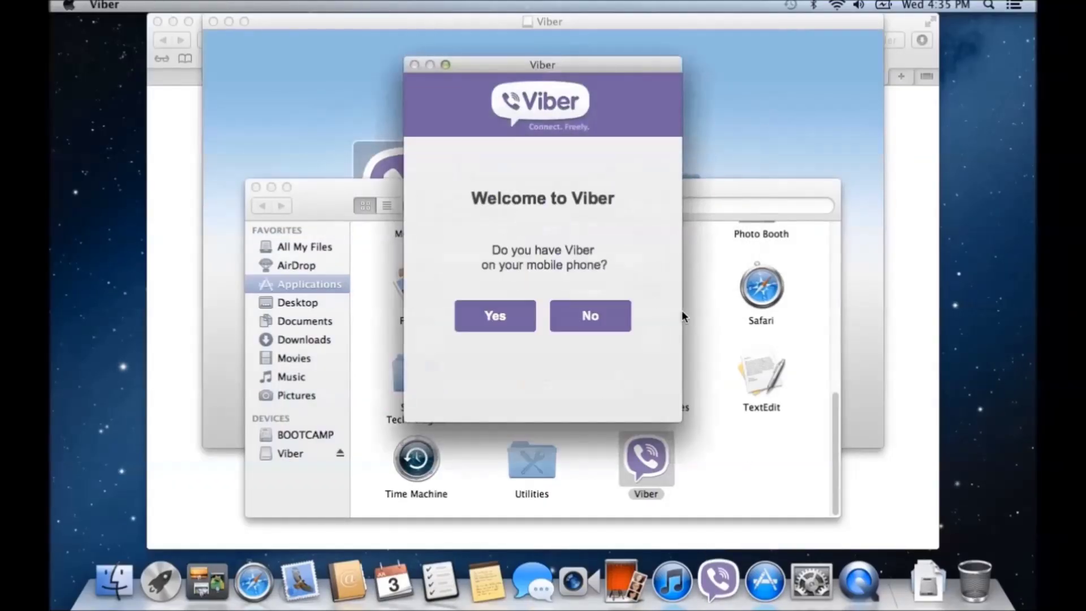
Confirm Viber is on the phone, enter the mobile number, then the activation code
{"action": "left_click", "coordinate": [500, 315]}
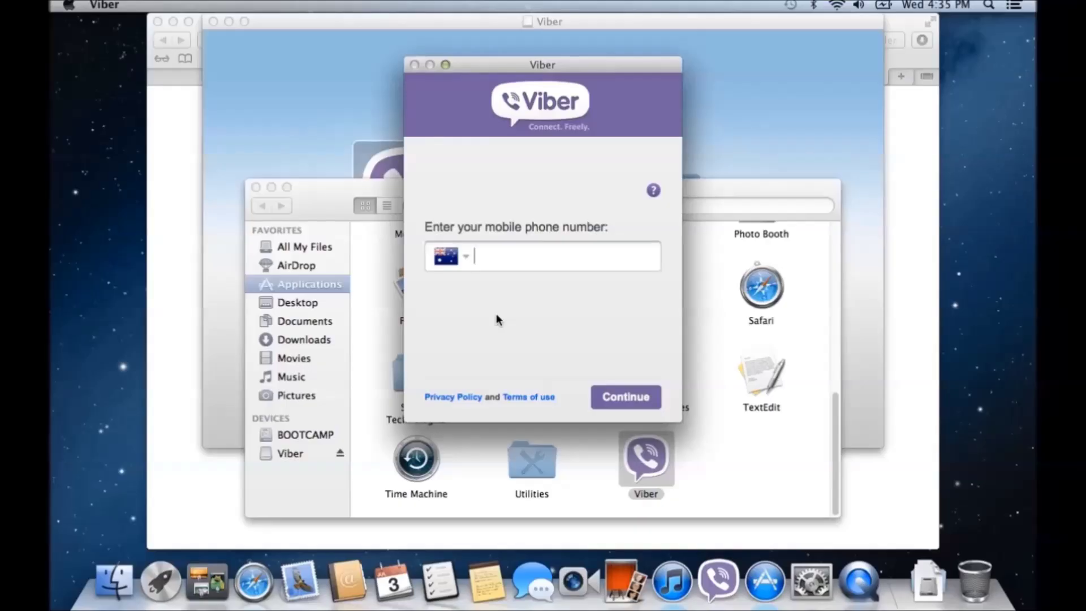
{"action": "key", "text": "Return"}
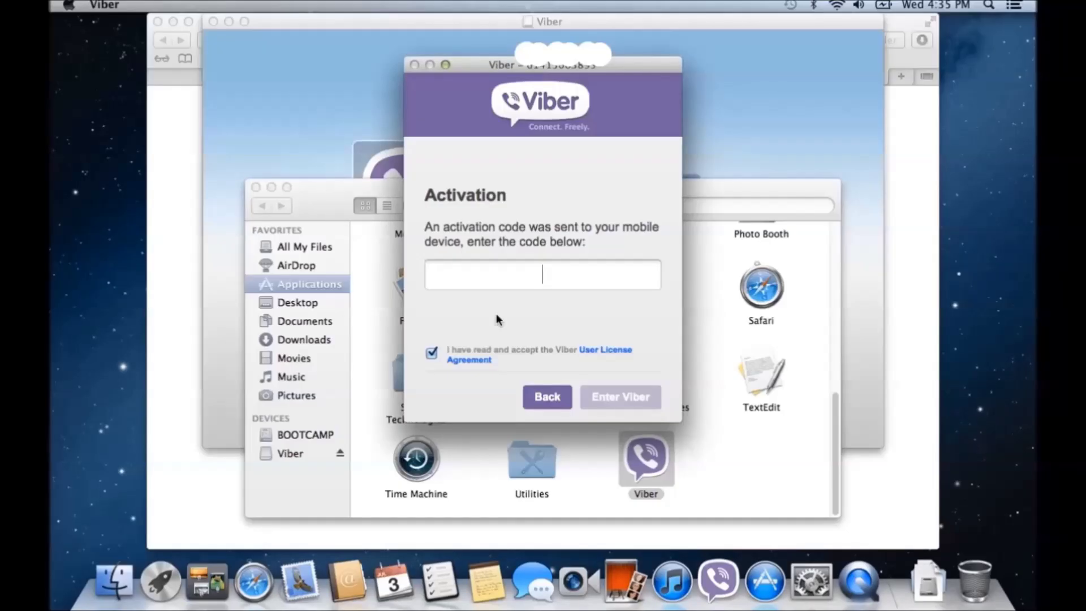
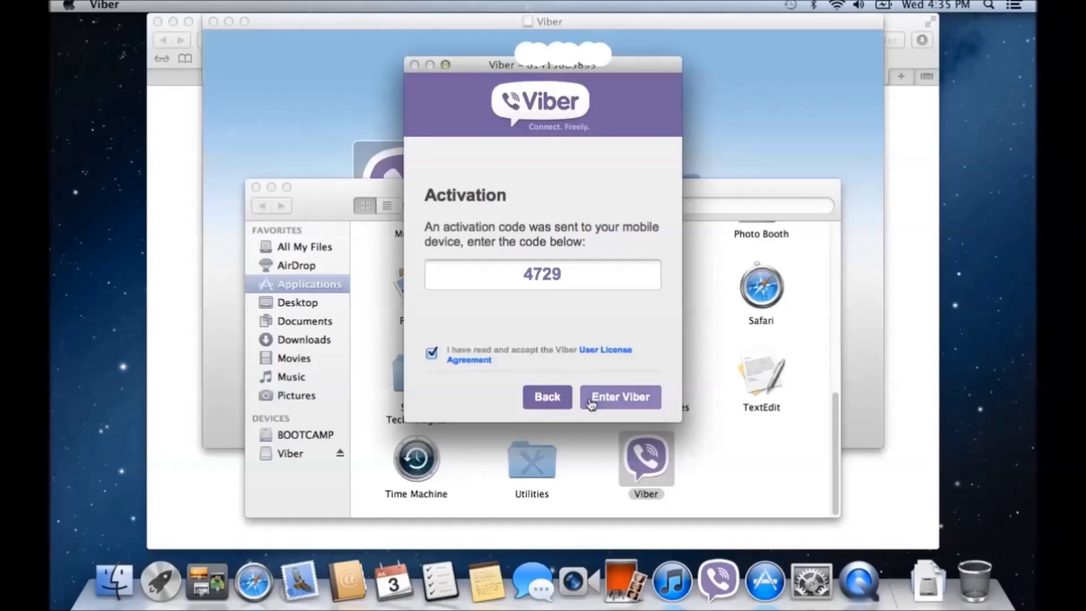
{"action": "left_click", "coordinate": [609, 398]}
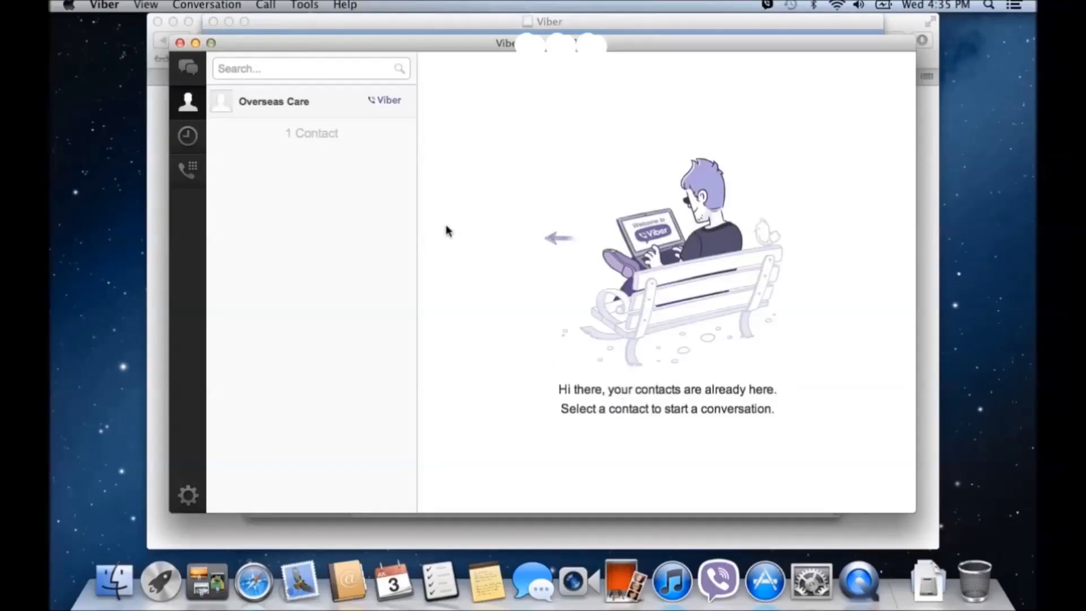
Open the dial pad, return to Contacts, and decline the incoming call
{"action": "left_click", "coordinate": [271, 134]}
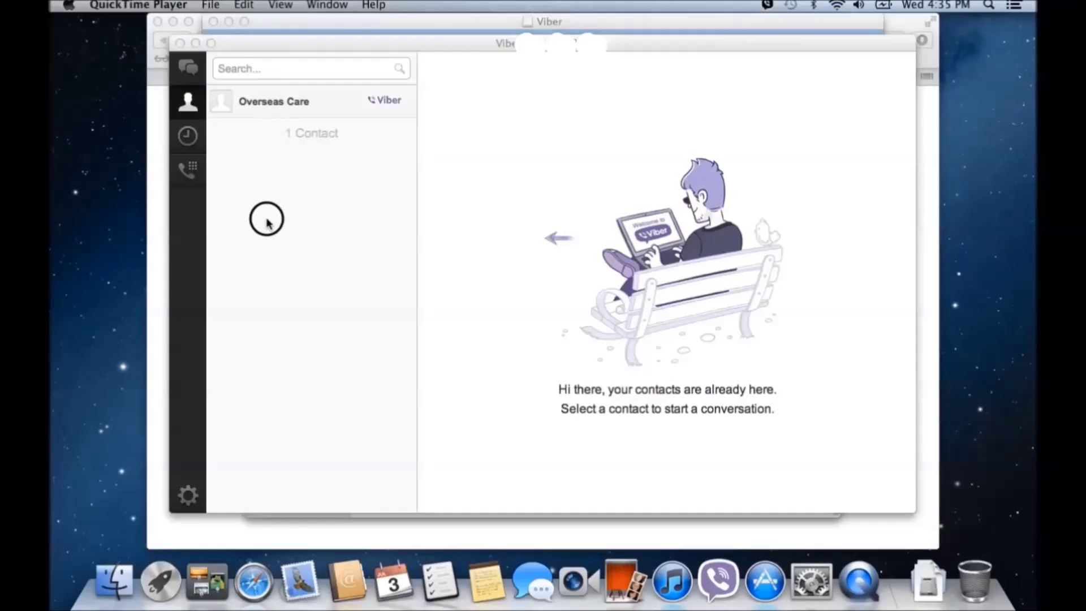
{"action": "left_click", "coordinate": [188, 170]}
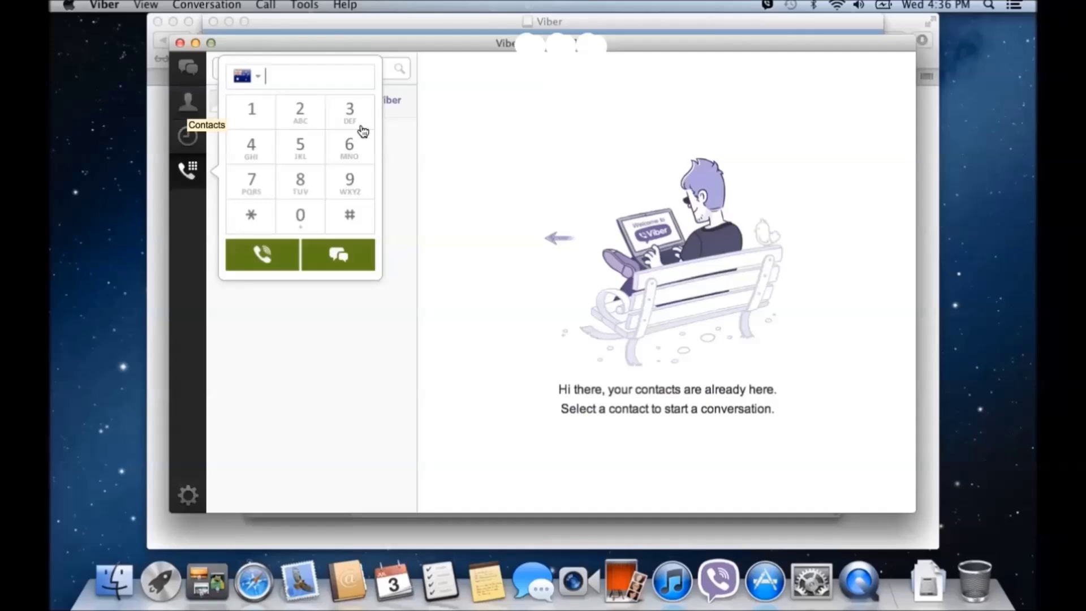
{"action": "left_click", "coordinate": [395, 164]}
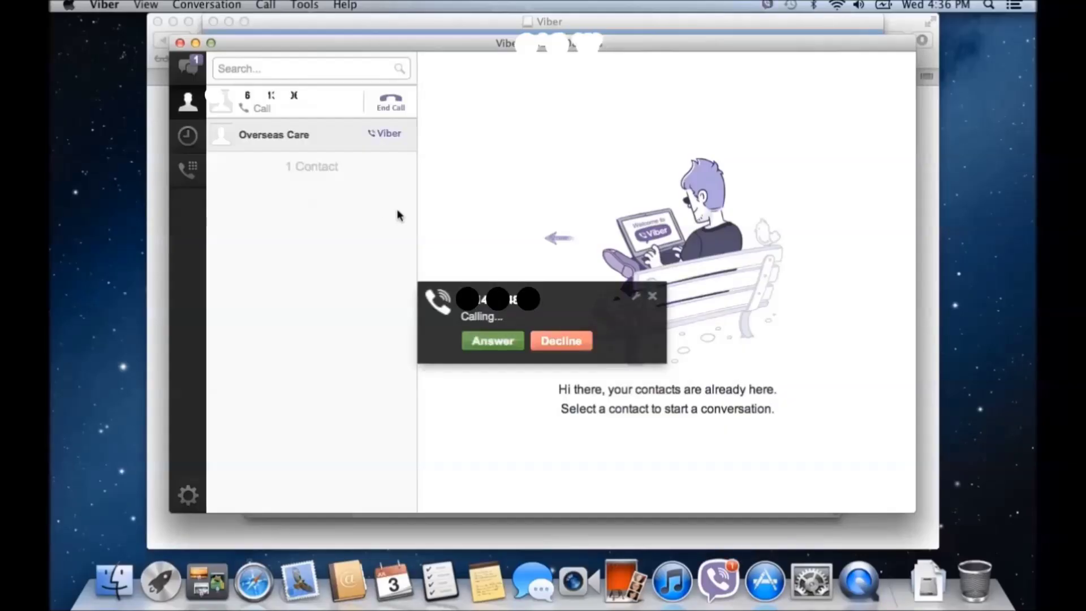
{"action": "left_click", "coordinate": [535, 344]}
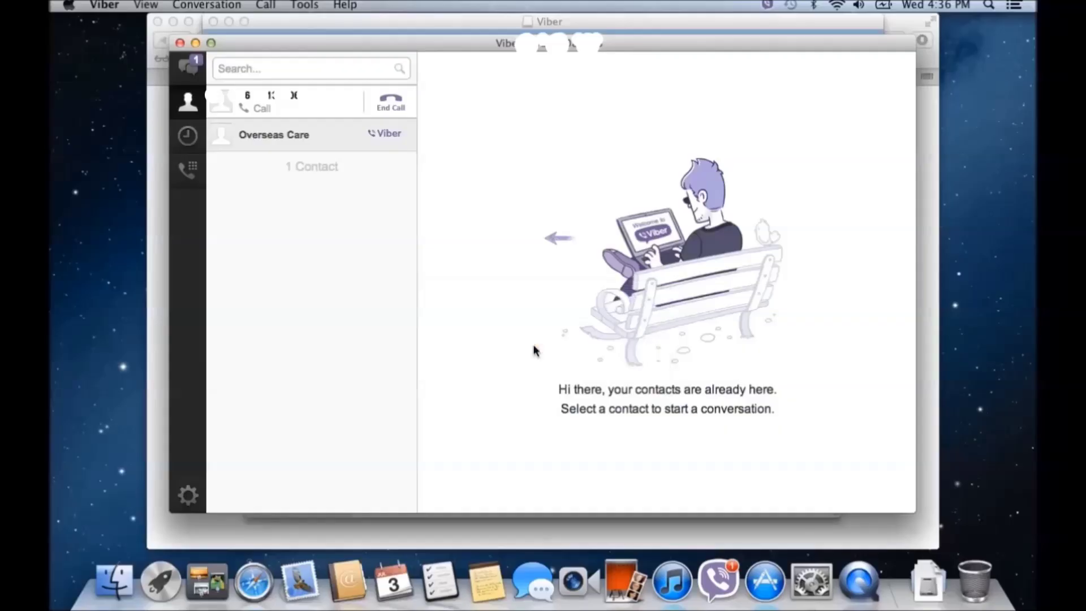